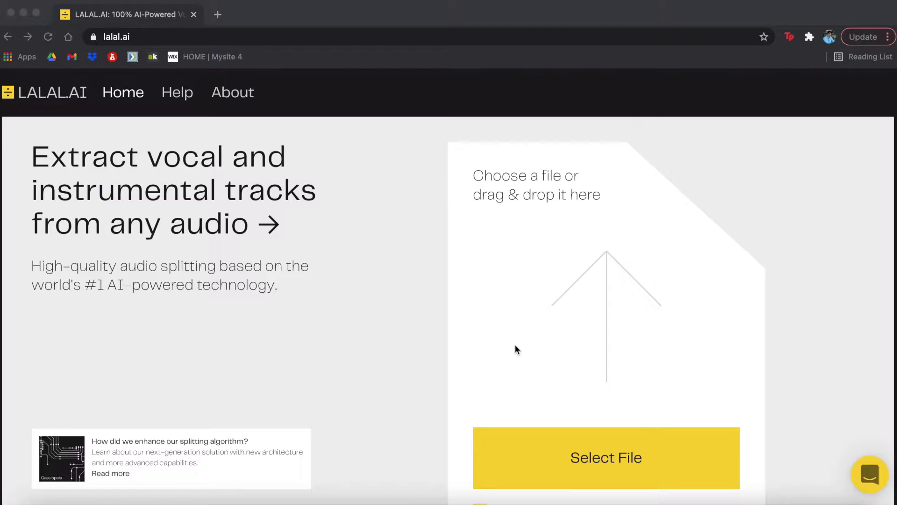
# Step: Upload the song via Select File to generate the Vocal and Instrumental preview splits
pyautogui.scroll(-1, 249, 154)
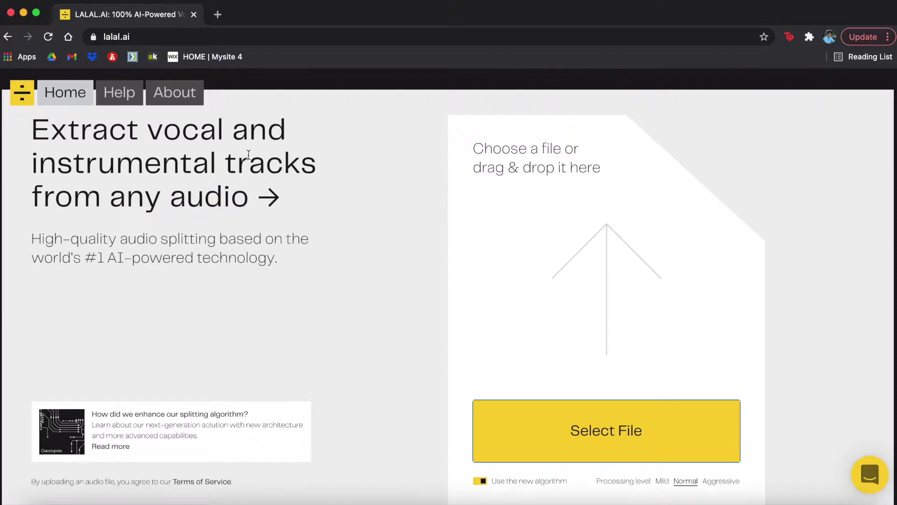
pyautogui.click(579, 407)
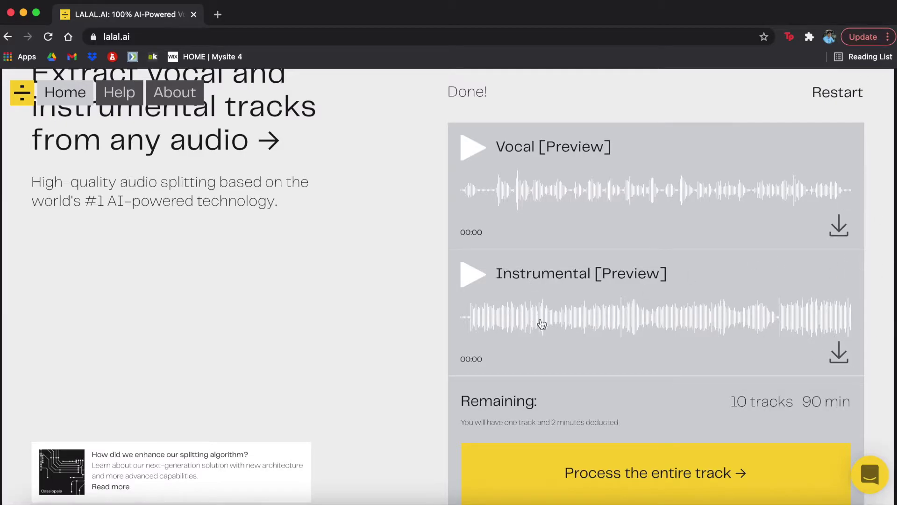
pyautogui.scroll(-3, 833, 393)
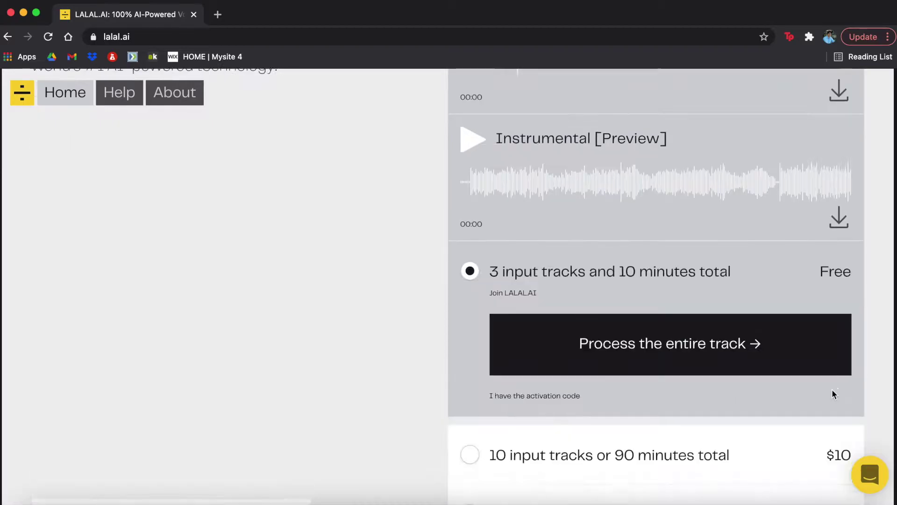
pyautogui.scroll(3, 833, 393)
pyautogui.scroll(-4, 834, 395)
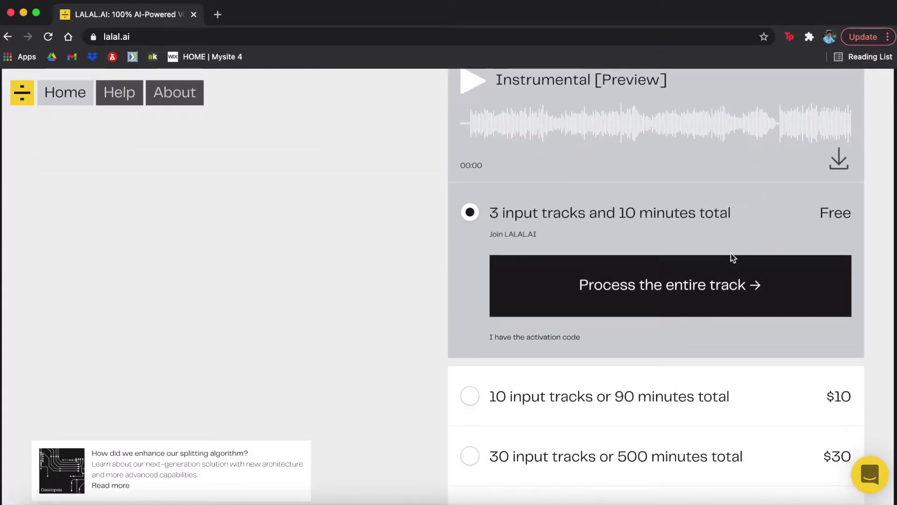
pyautogui.scroll(1, 594, 200)
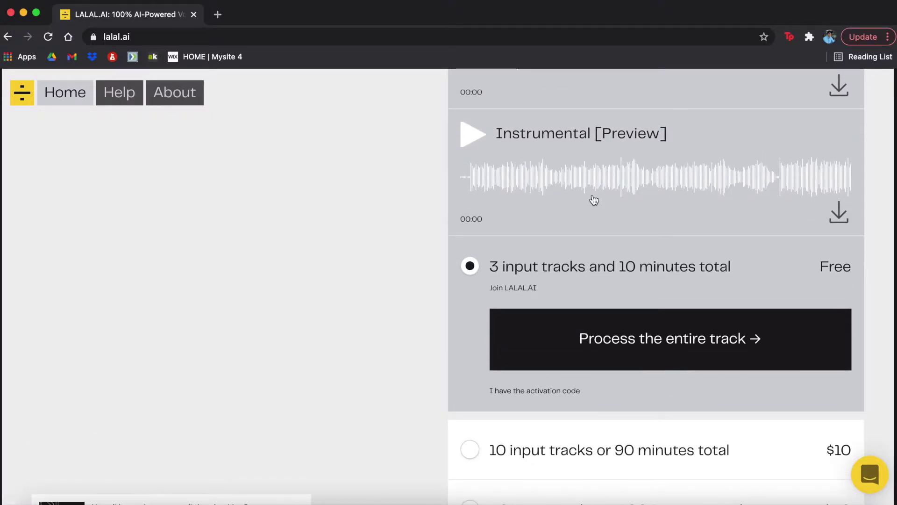
pyautogui.scroll(-2, 594, 200)
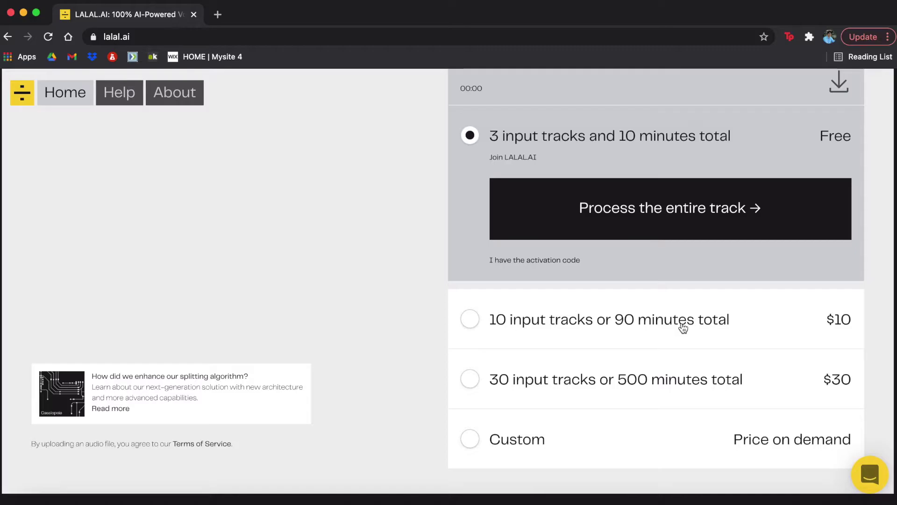
pyautogui.scroll(5, 683, 328)
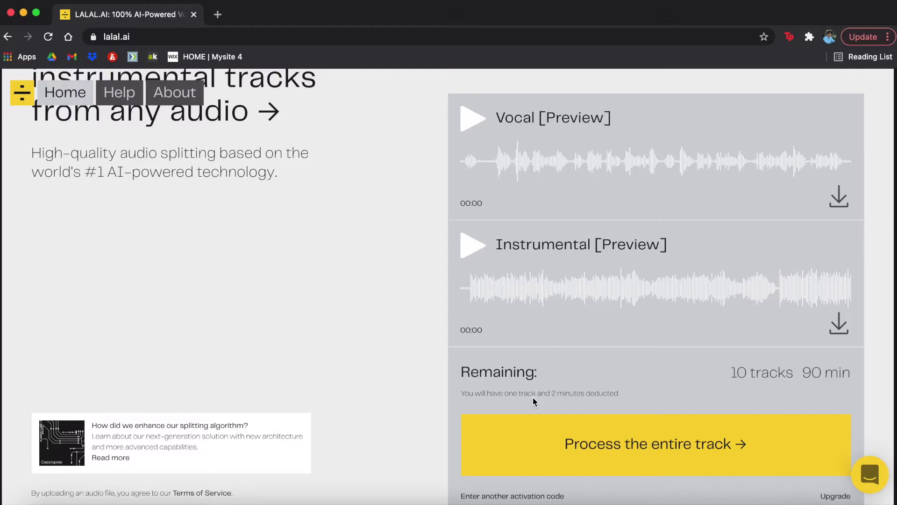
# Step: Process the entire track, then download the Vocal [Full] and Instrumental [Full] stems
pyautogui.scroll(-1, 617, 396)
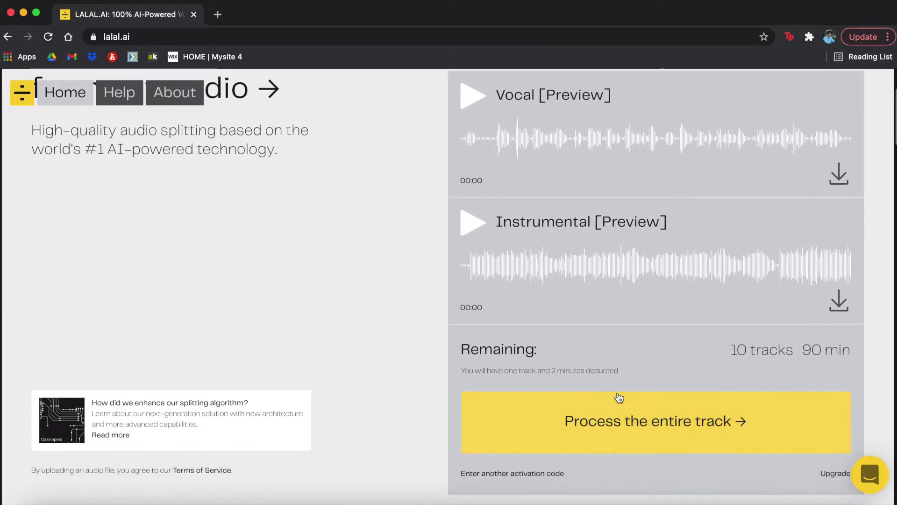
pyautogui.click(666, 429)
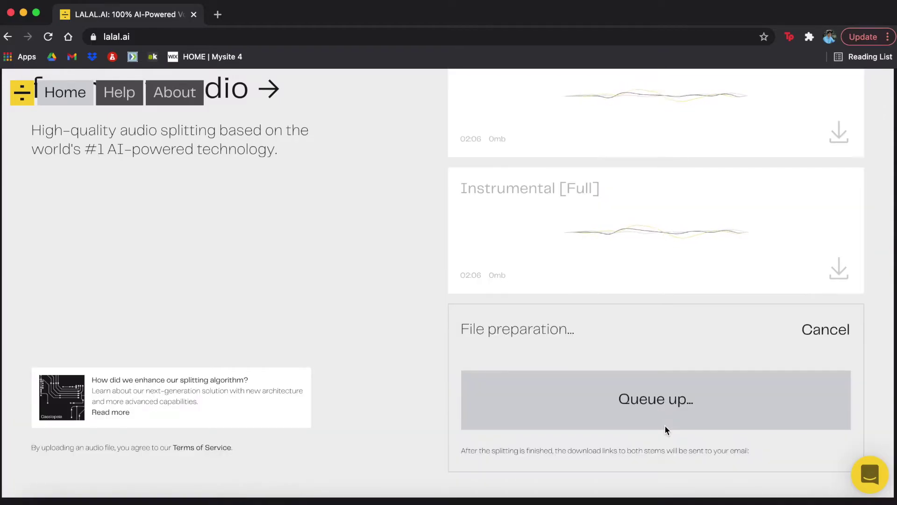
pyautogui.scroll(3, 651, 283)
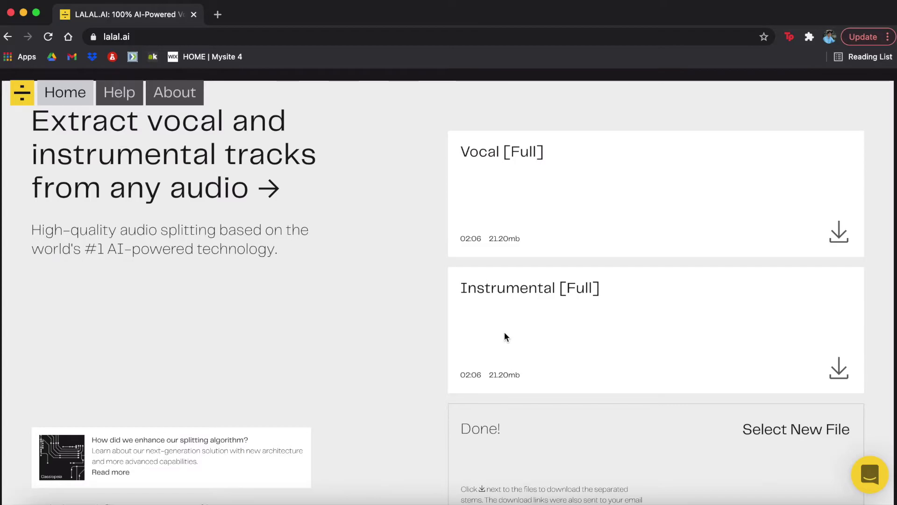
pyautogui.click(839, 232)
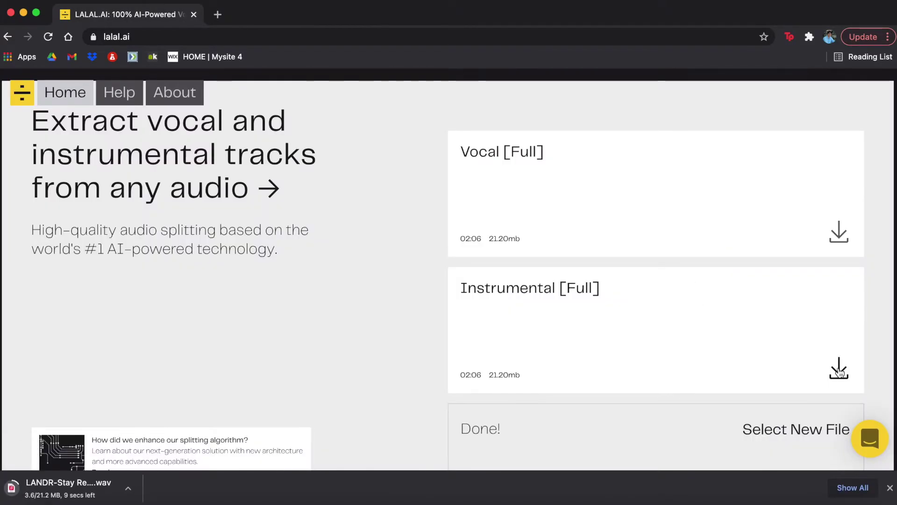
pyautogui.click(839, 370)
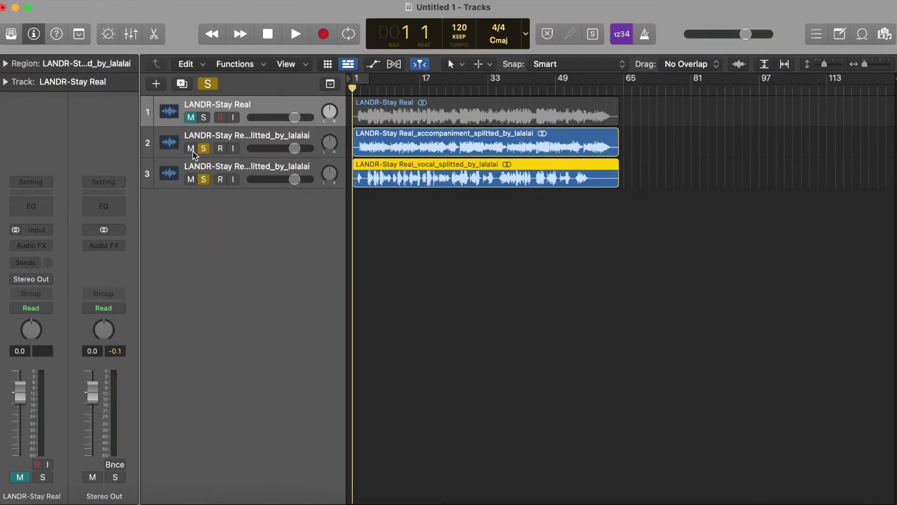
pyautogui.click(191, 149)
pyautogui.click(191, 179)
pyautogui.click(191, 117)
pyautogui.click(203, 118)
pyautogui.click(421, 123)
pyautogui.press('space')
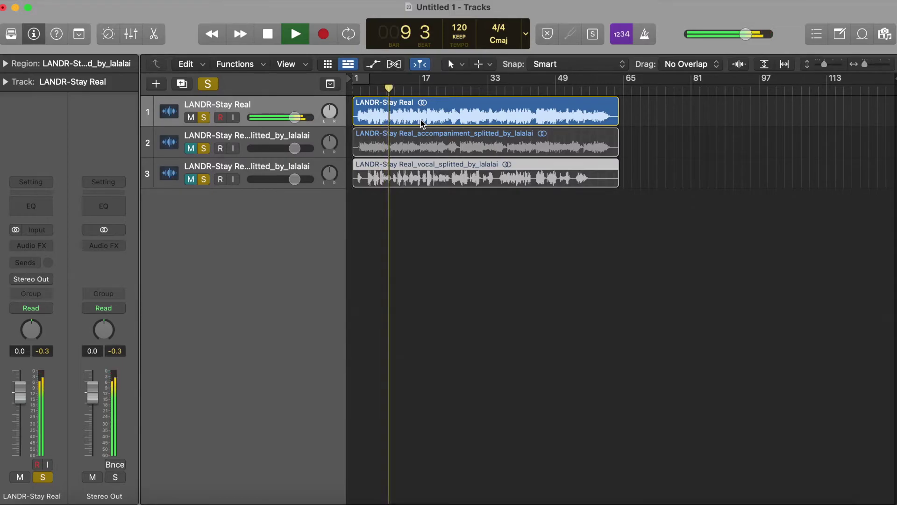
pyautogui.press('space')
pyautogui.click(191, 149)
pyautogui.click(192, 180)
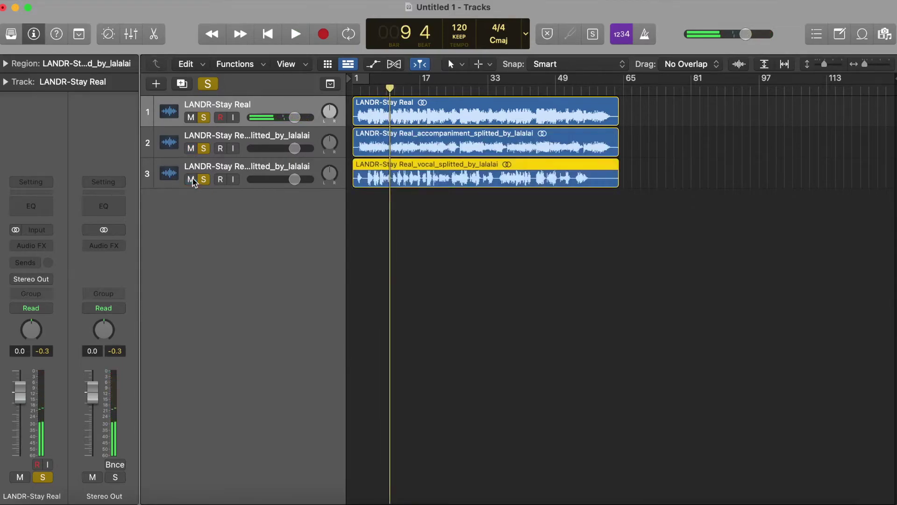
pyautogui.click(190, 117)
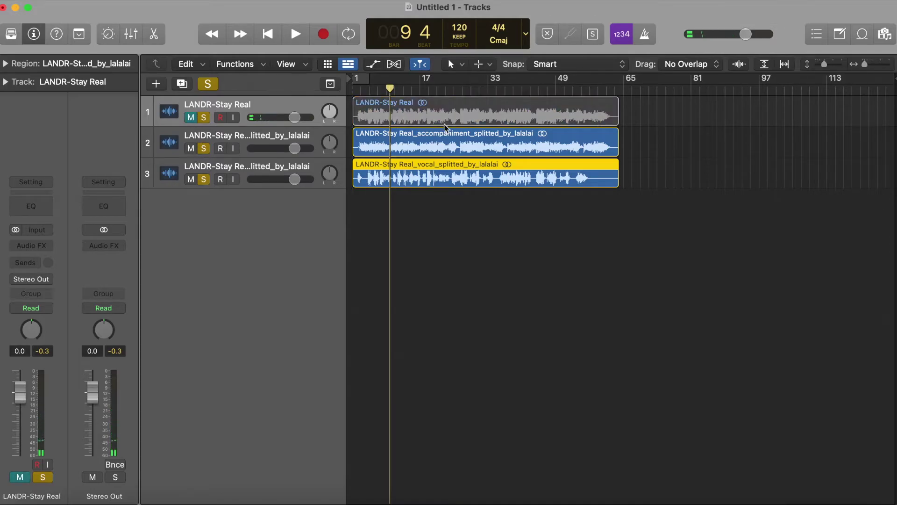
pyautogui.click(356, 90)
pyautogui.press('space')
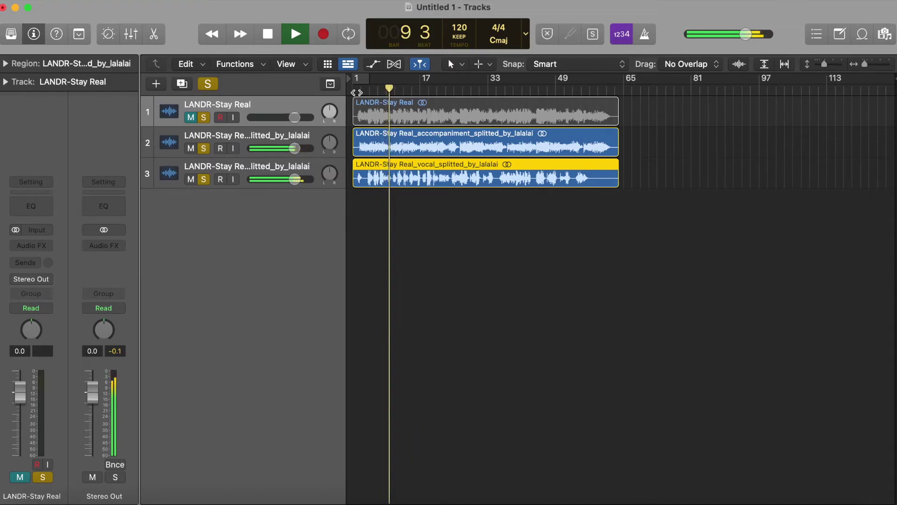
pyautogui.press('space')
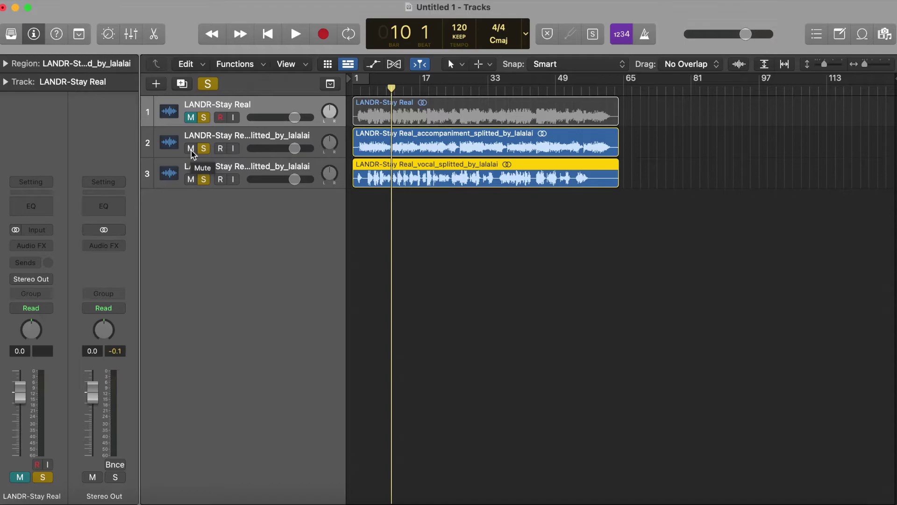
# Step: Mute the instrumental stem on track 2, rewind to bar 5 and play the vocals alone
pyautogui.click(191, 149)
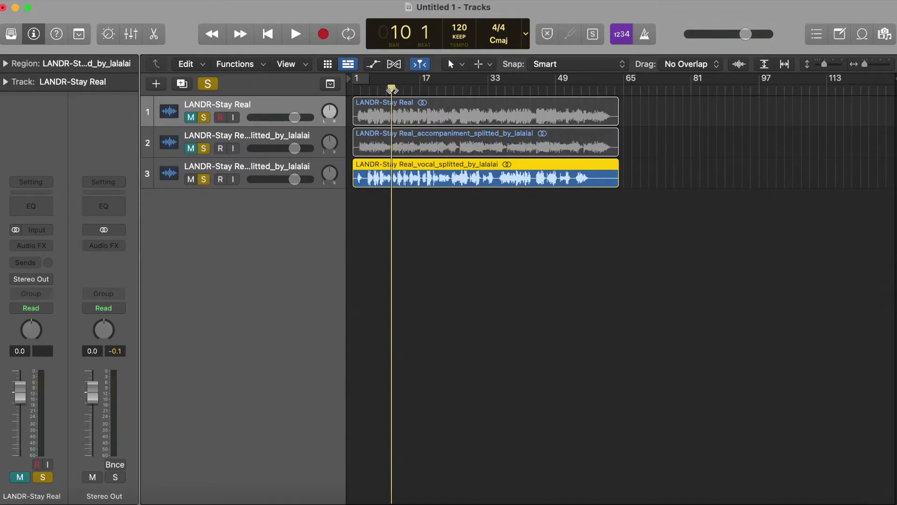
pyautogui.moveTo(392, 89); pyautogui.dragTo(370, 88)
pyautogui.press('space')
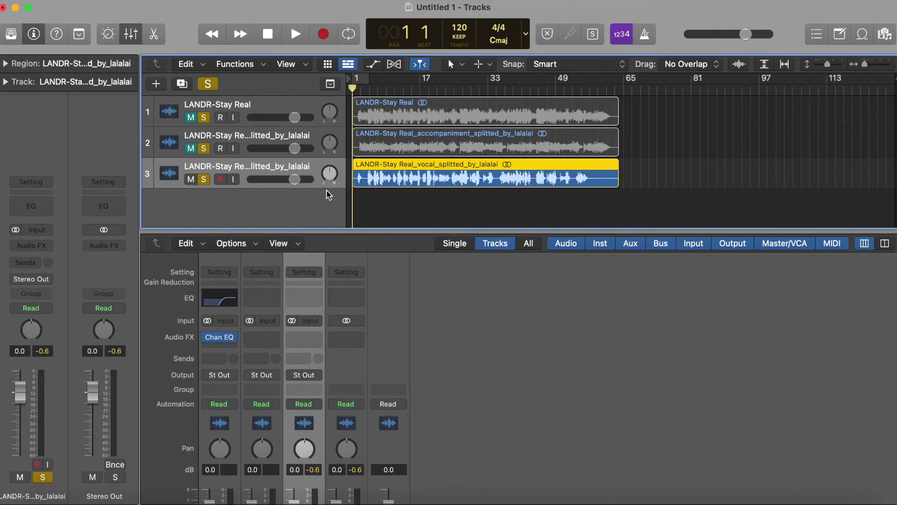
# Step: Add a Channel EQ to the vocal stem's channel in the Mixer
pyautogui.click(303, 295)
pyautogui.click(303, 295)
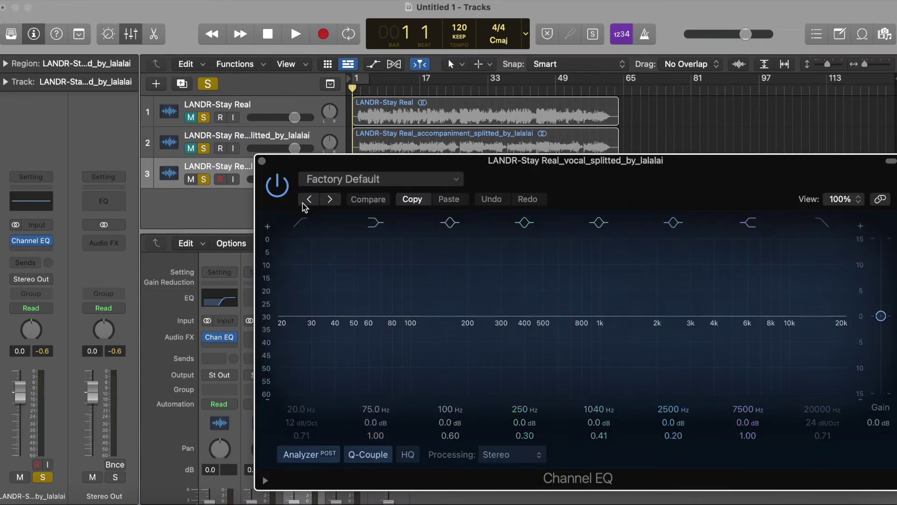
pyautogui.click(262, 161)
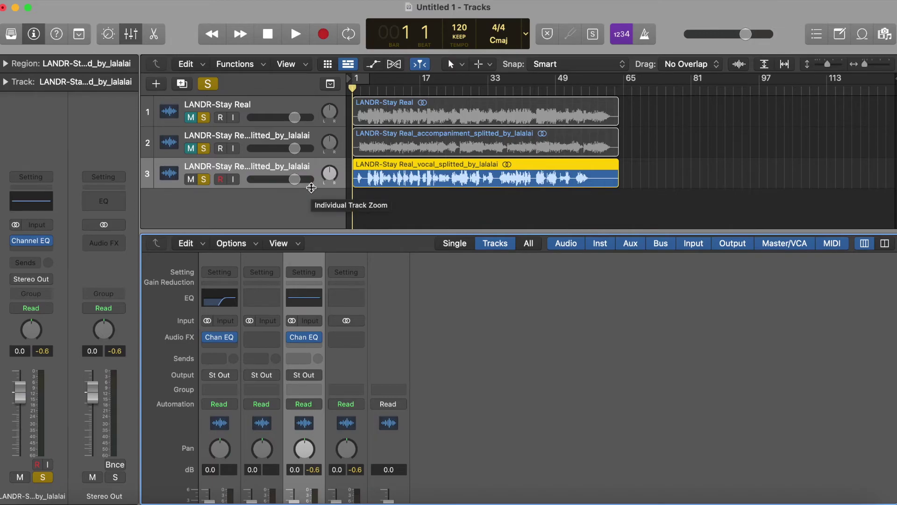
# Step: Insert a second stereo Channel EQ and set a high-pass near 1560 Hz, 12 dB/Oct
pyautogui.click(303, 348)
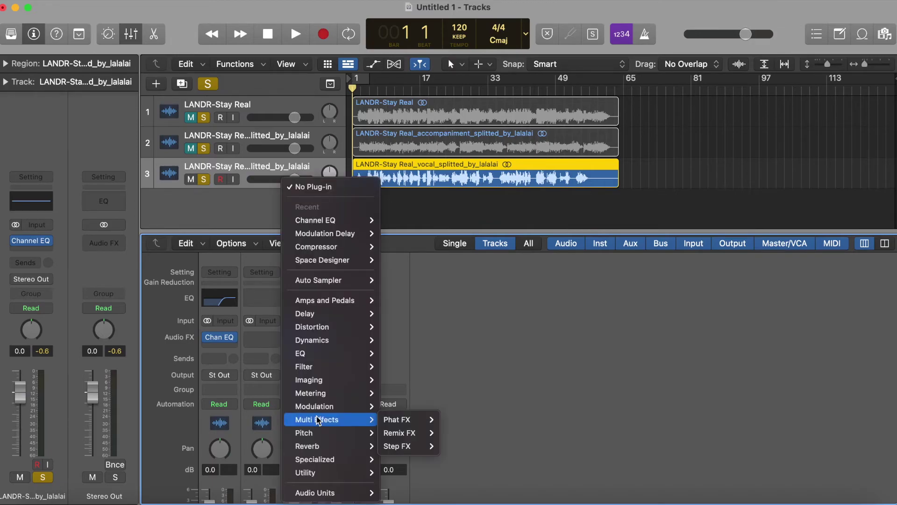
pyautogui.moveTo(329, 231)
pyautogui.click(394, 219)
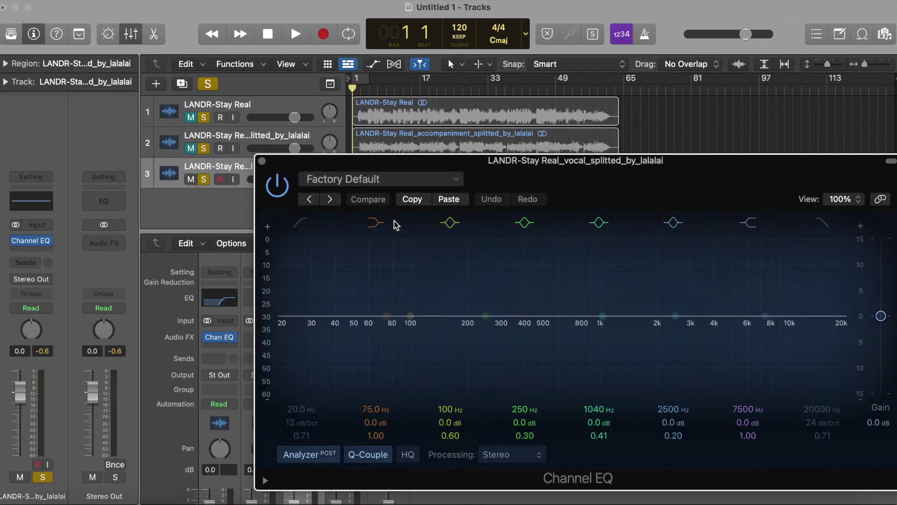
pyautogui.press('space')
pyautogui.moveTo(538, 344); pyautogui.dragTo(406, 343)
pyautogui.press('space')
pyautogui.click(262, 161)
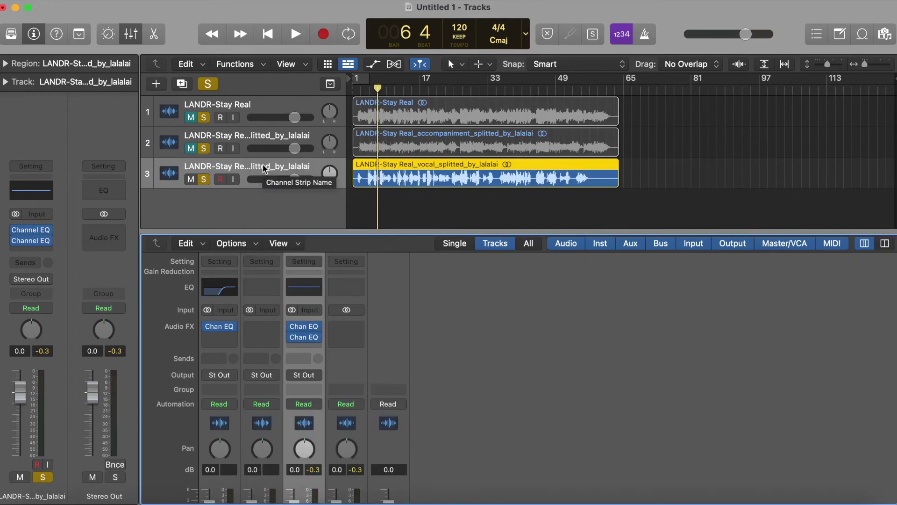